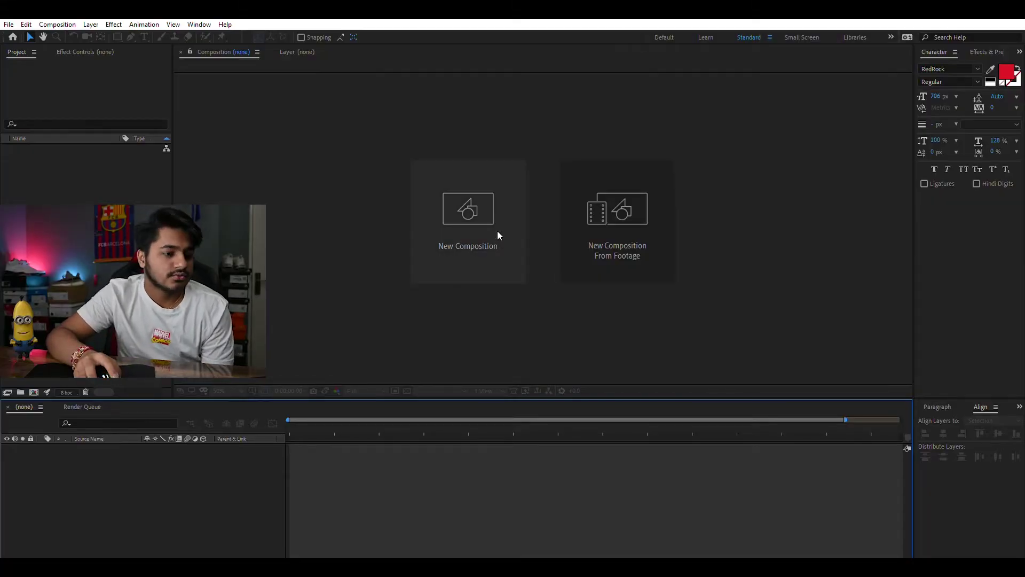
Create a new 1920×1080, 23.976 fps, 10-second composition named Joshi with a black background.
left_click(493, 191)
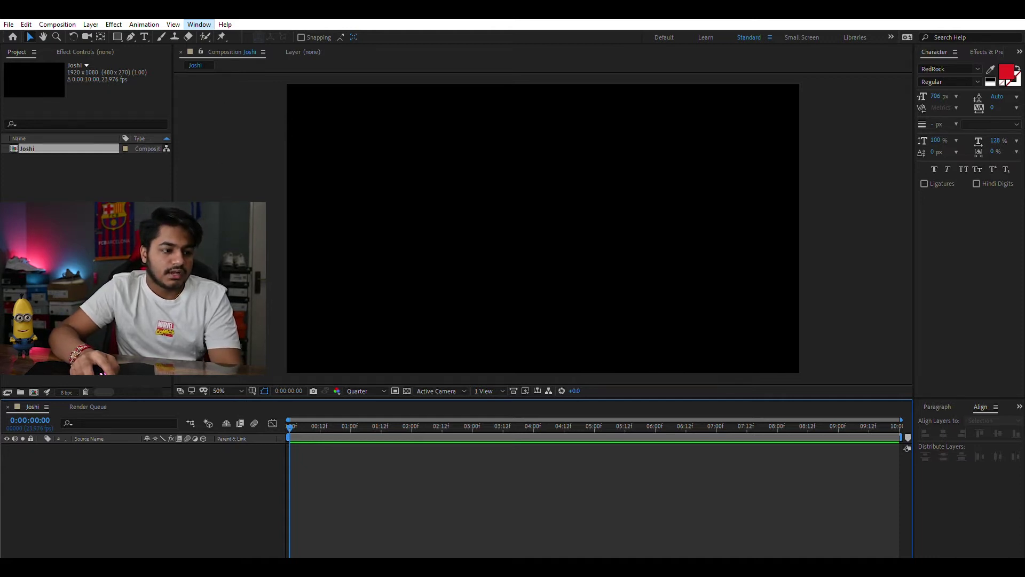
left_click(107, 182)
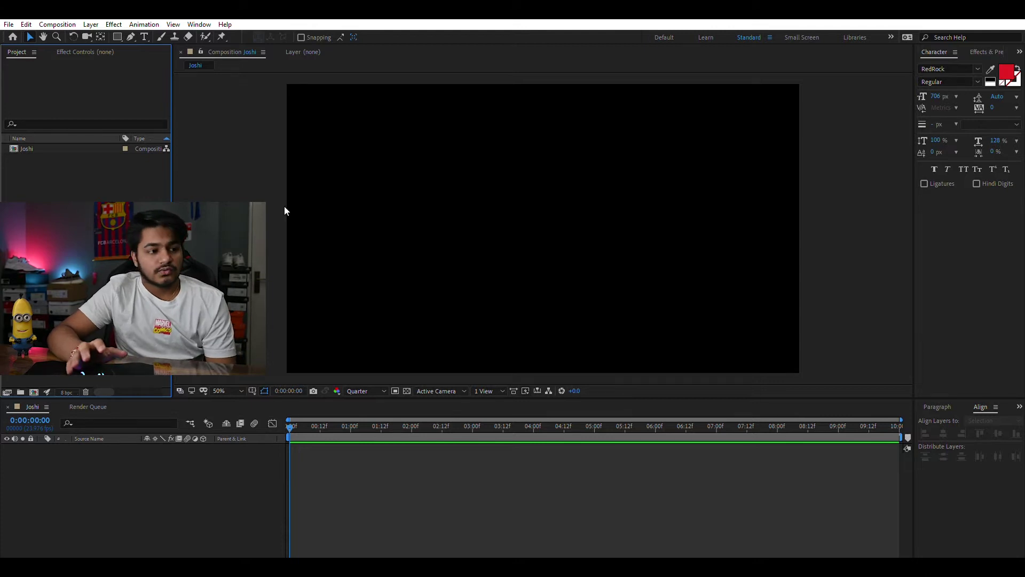
Add a text layer reading 'Joshi' in the composition.
left_click(144, 36)
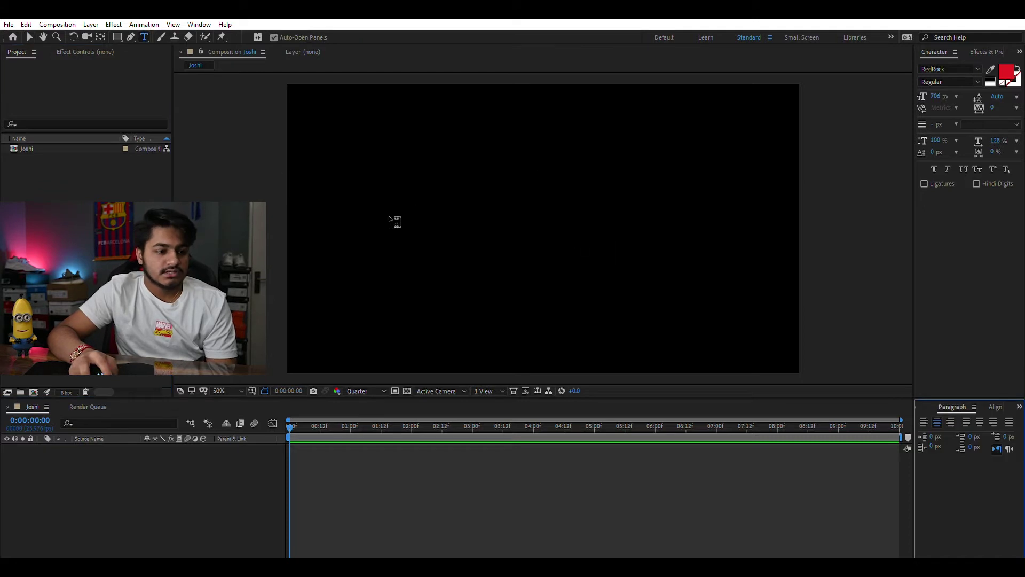
left_click(411, 222)
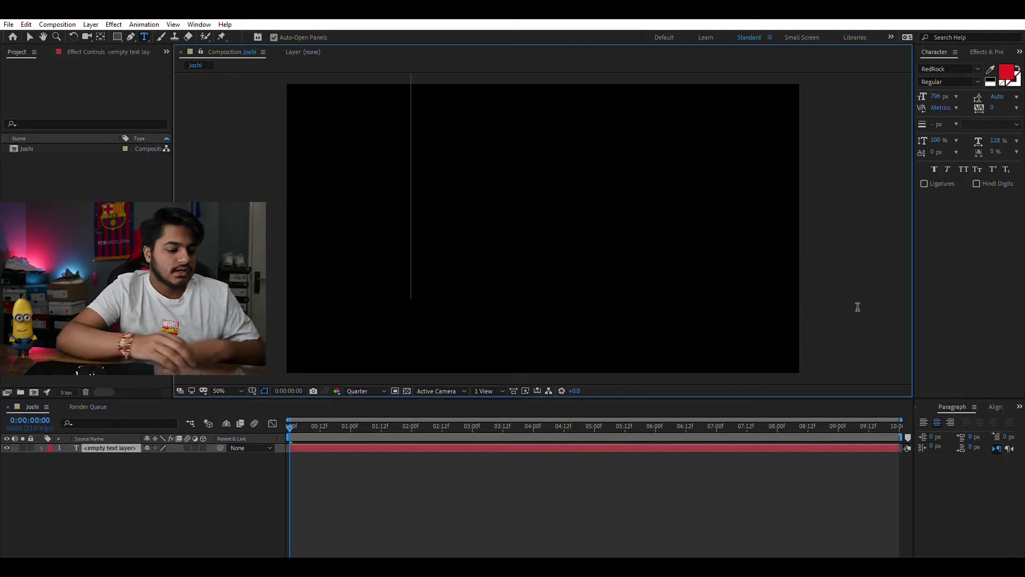
type("Joshi")
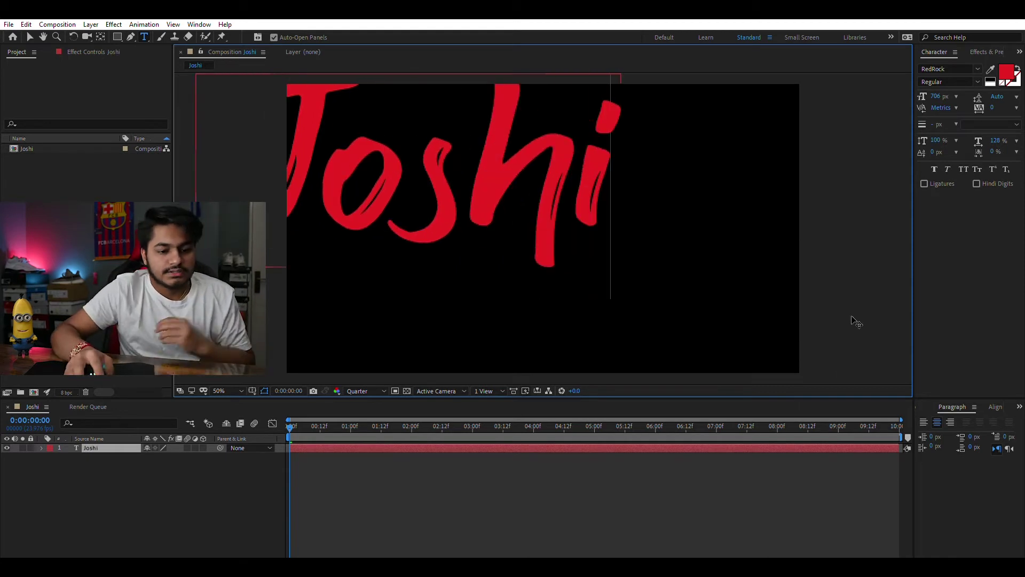
Centre the Joshi text horizontally and vertically using the Align panel.
left_click(987, 398)
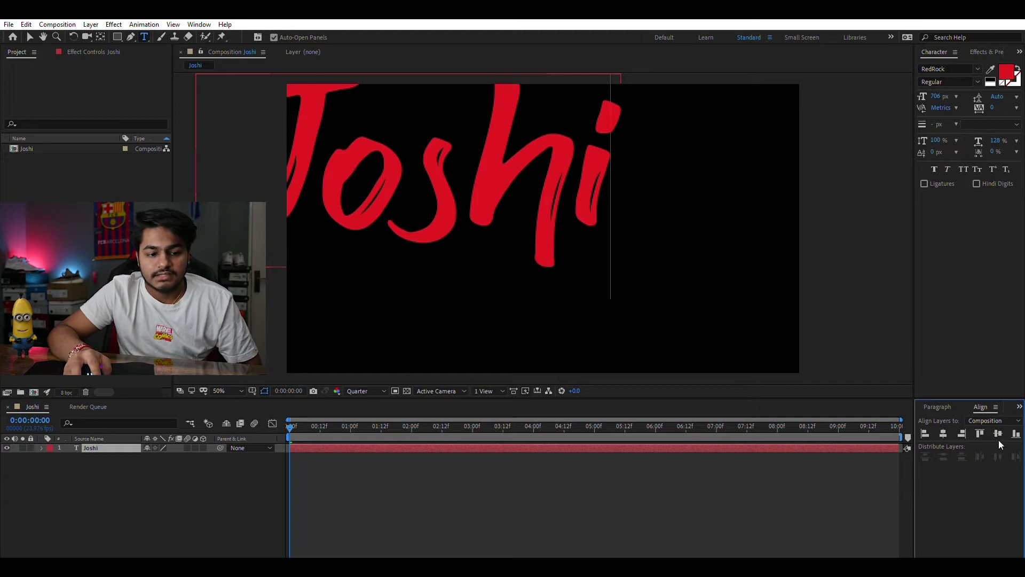
left_click(943, 433)
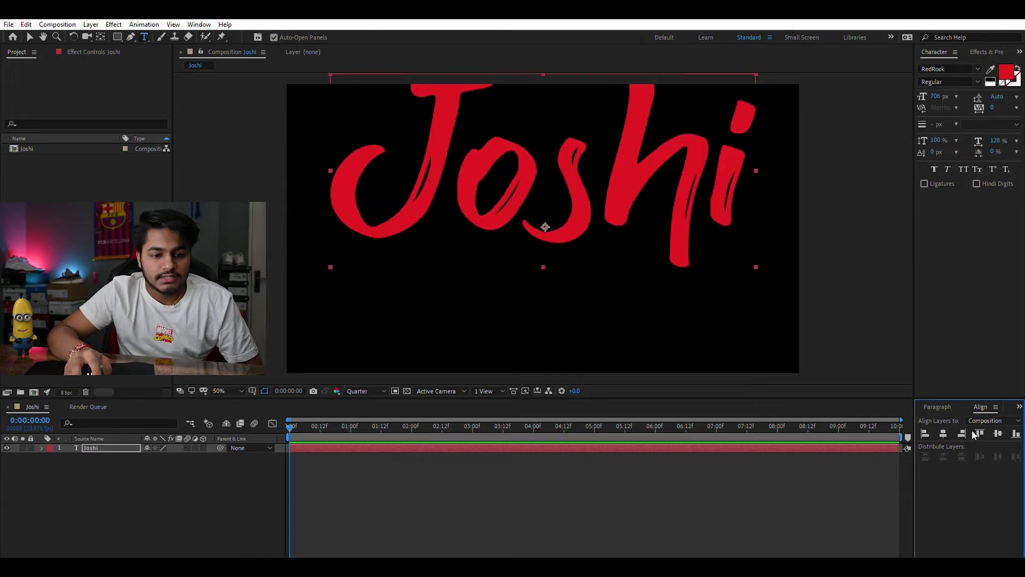
left_click(998, 432)
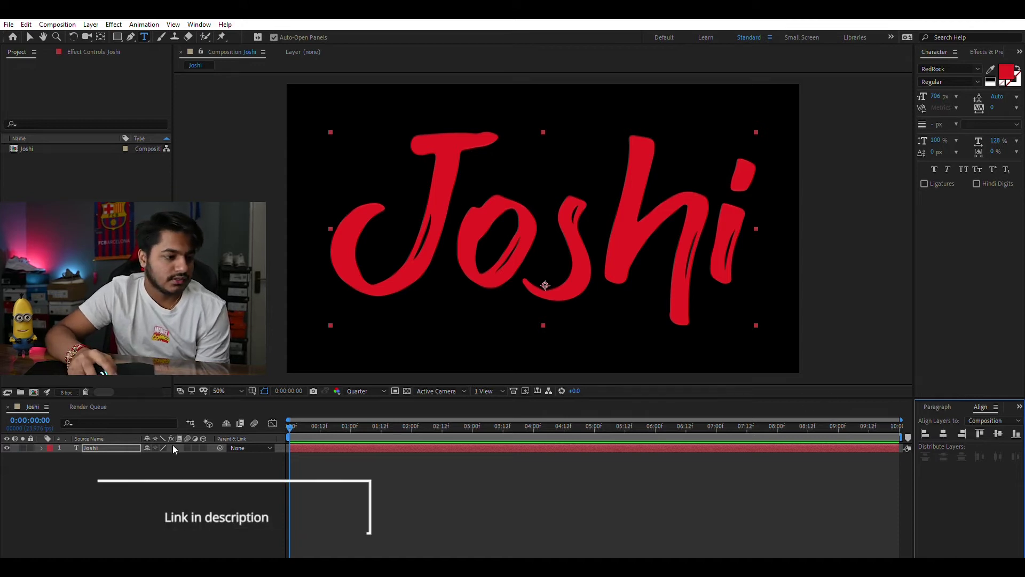
left_click(173, 466)
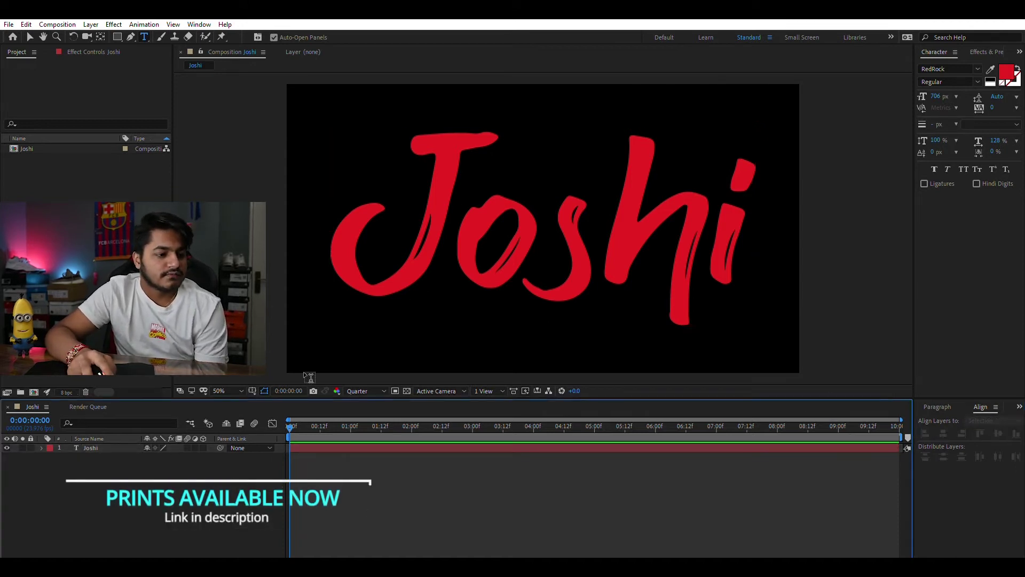
left_click(250, 382)
key("apostrophe")
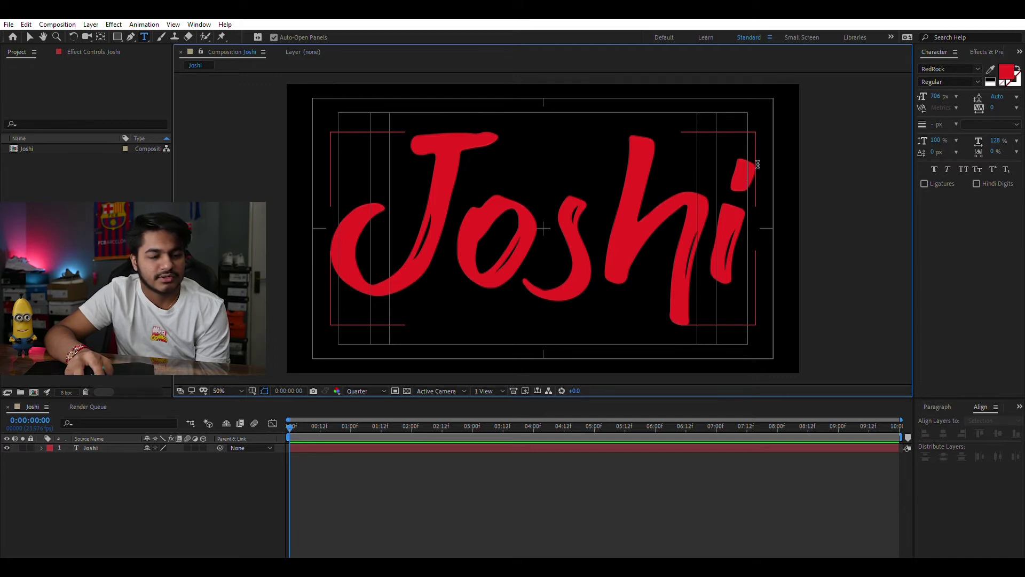
left_click(253, 391, "alt")
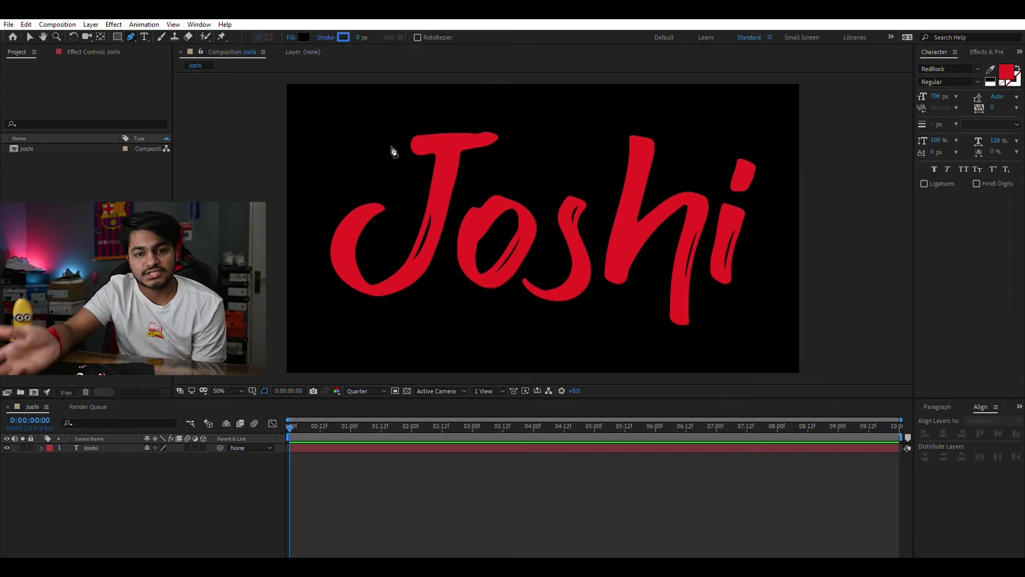
Select the Joshi text layer in the Timeline panel.
left_click(108, 439)
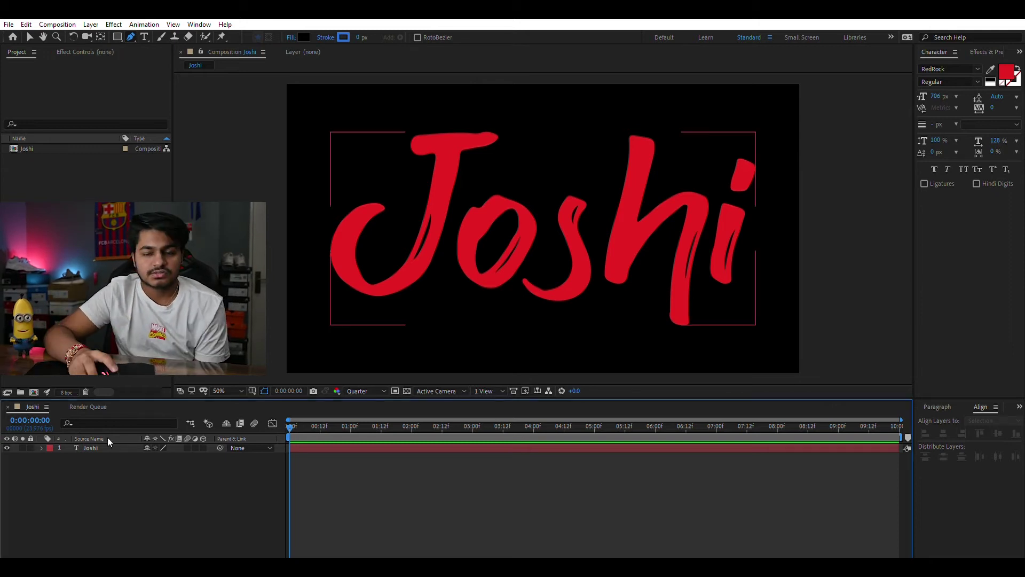
key("ctrl+a")
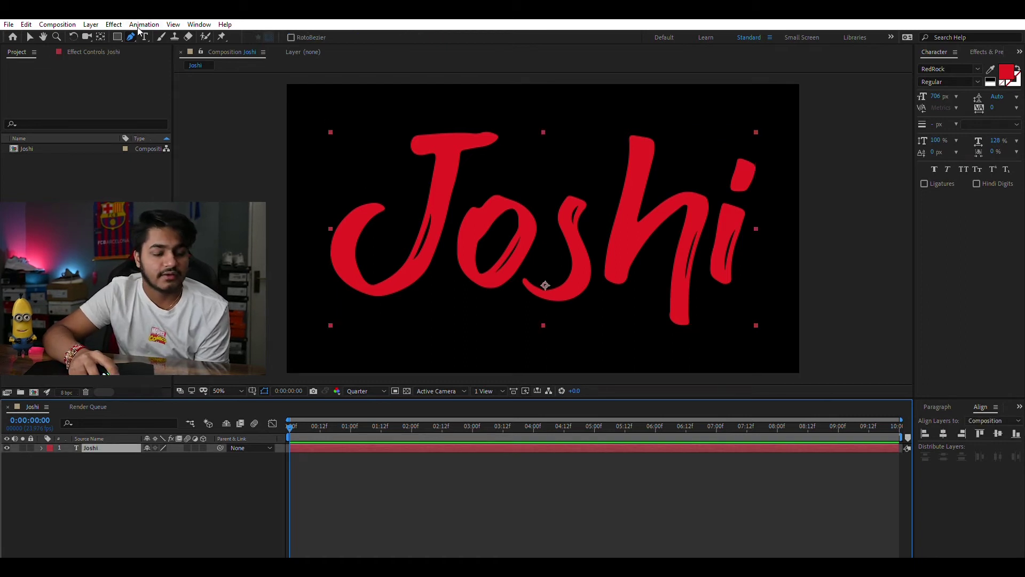
Draw mask paths along the J's crossbar and down its stem to the curl.
left_click(392, 145)
left_click_drag(512, 137, 525, 125)
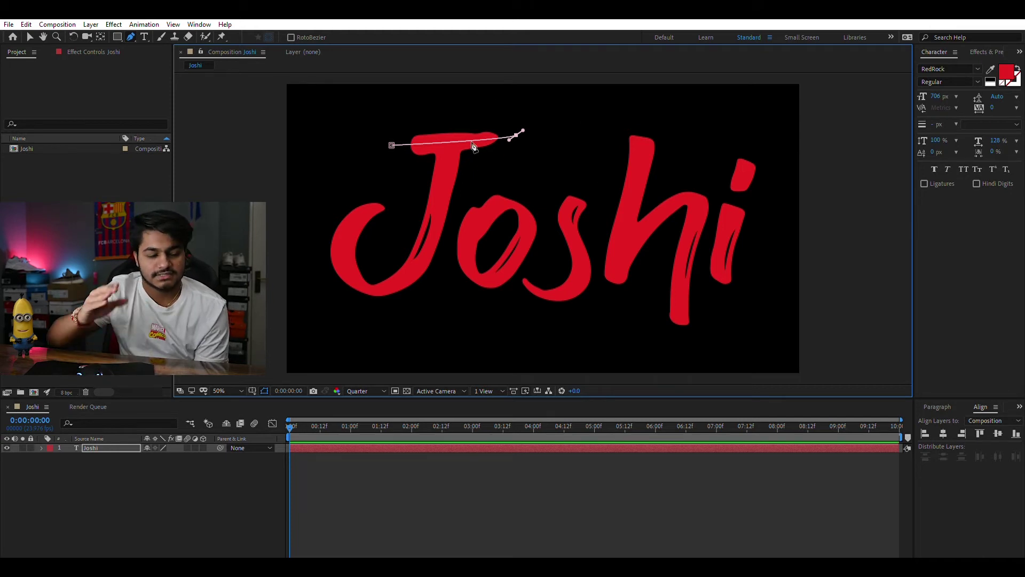
left_click(109, 445)
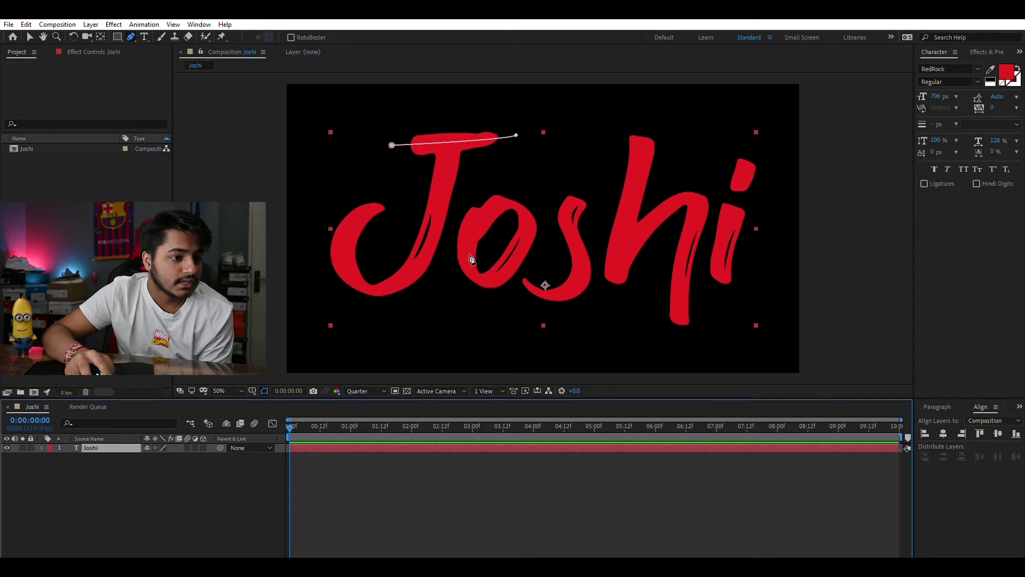
left_click(450, 122)
left_click_drag(441, 201, 435, 206)
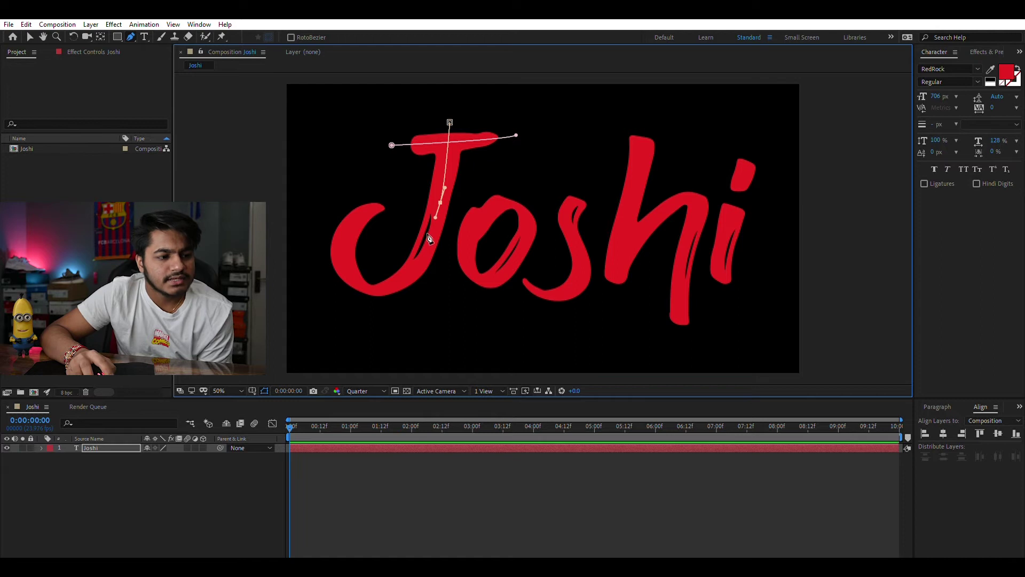
mouse_move(411, 270)
left_mouse_down()
mouse_move(368, 289)
mouse_move(348, 247)
mouse_move(394, 191)
left_mouse_up()
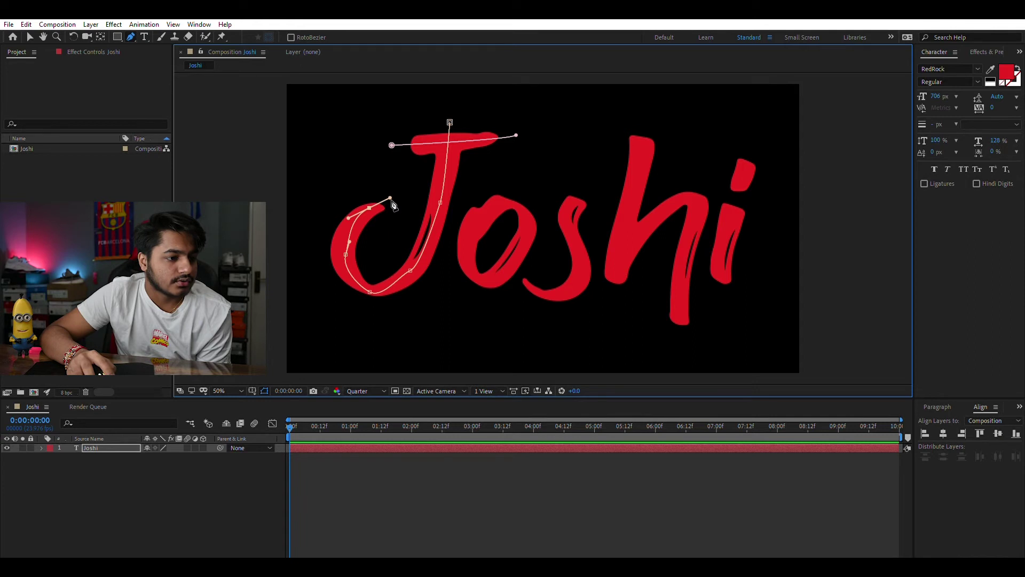
left_click(394, 206)
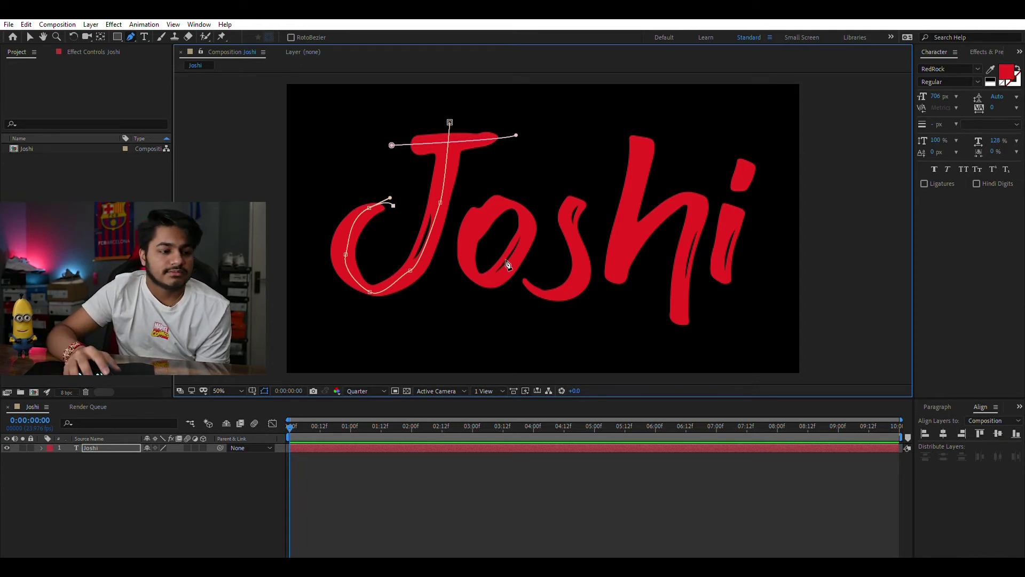
Draw a closed mask path around the o.
left_click(477, 218)
left_click(520, 206)
left_click(527, 236)
left_click(500, 271)
left_click(469, 261)
left_click(476, 218)
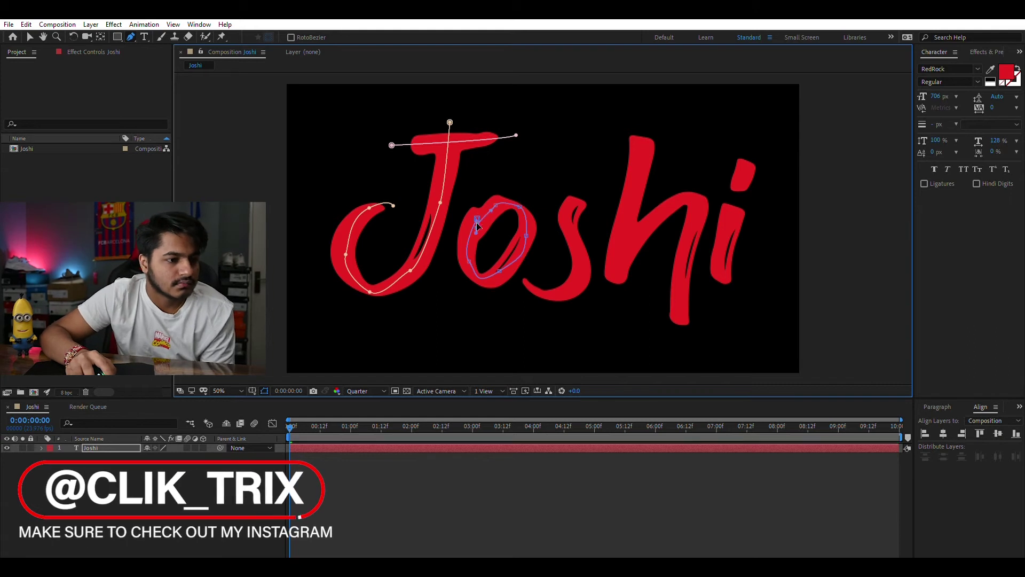
Trace mask paths along the s and down the h's stroke.
left_click(580, 190)
left_click(570, 223)
left_click(581, 262)
left_click(561, 294)
left_click(523, 277)
left_click(642, 126)
left_click(610, 293)
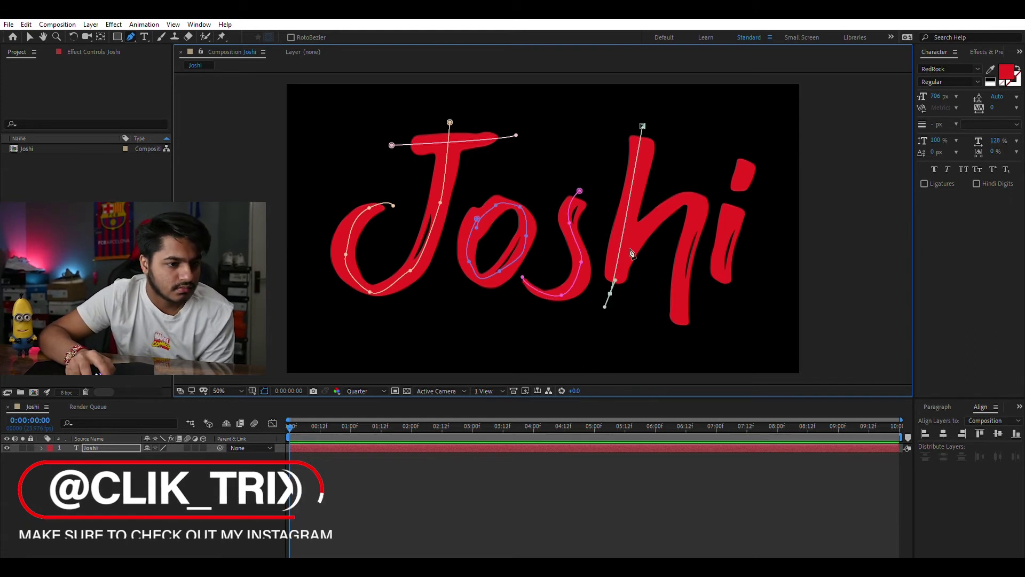
left_click(645, 226)
left_click(685, 196)
left_click(699, 208)
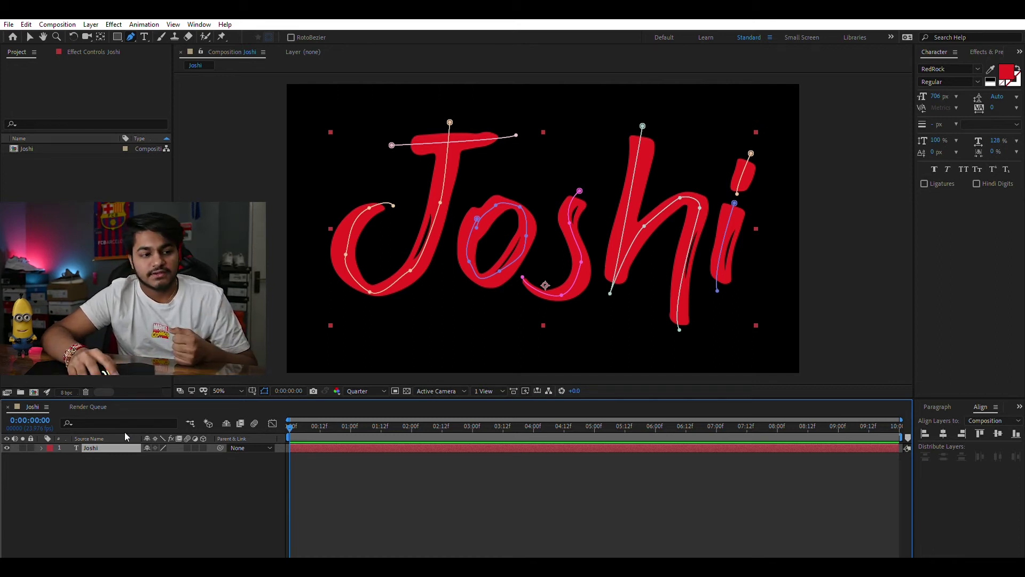
Reselect the Joshi layer and apply a Stroke effect following Mask 1.
left_click(123, 494)
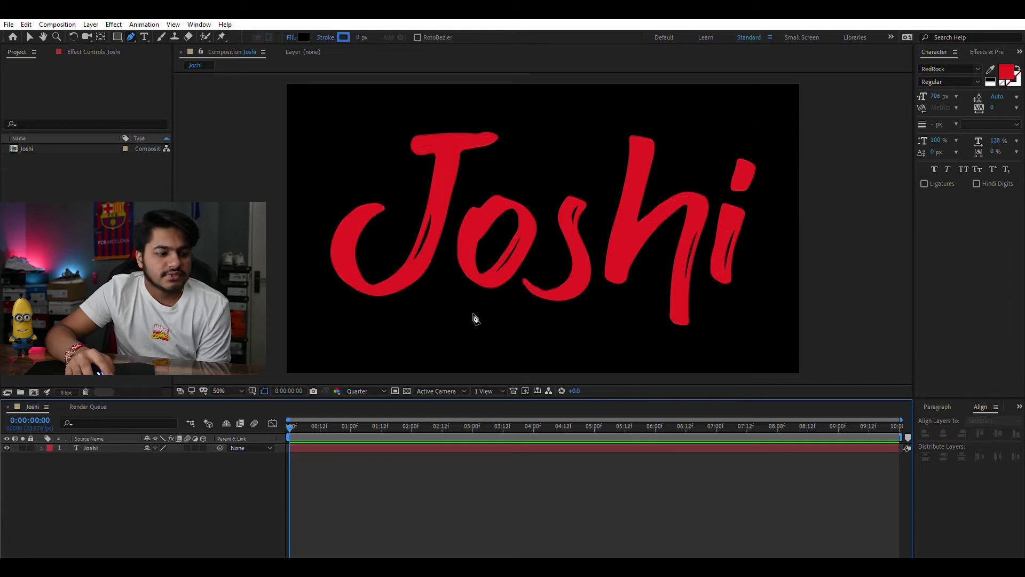
left_click(116, 446)
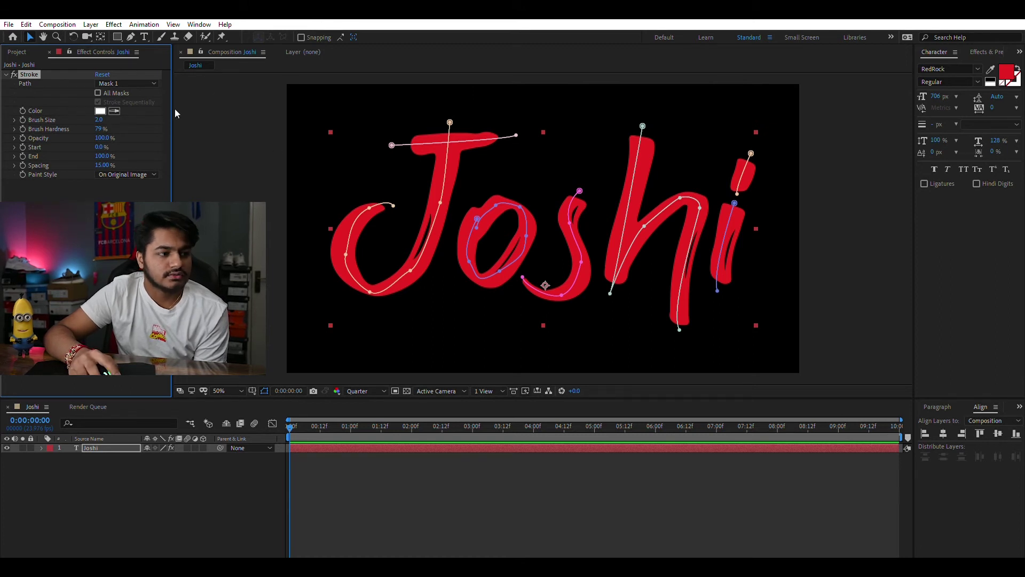
Stroke all masks sequentially, set Paint Style to Reveal Original Image, and thicken the brush.
left_click(98, 92)
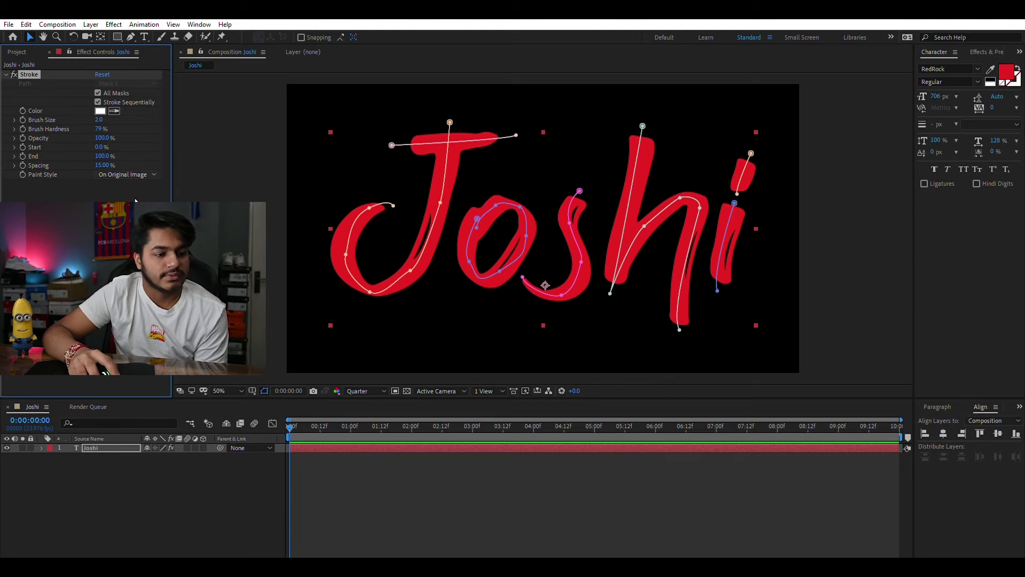
left_click(127, 174)
left_click(127, 183)
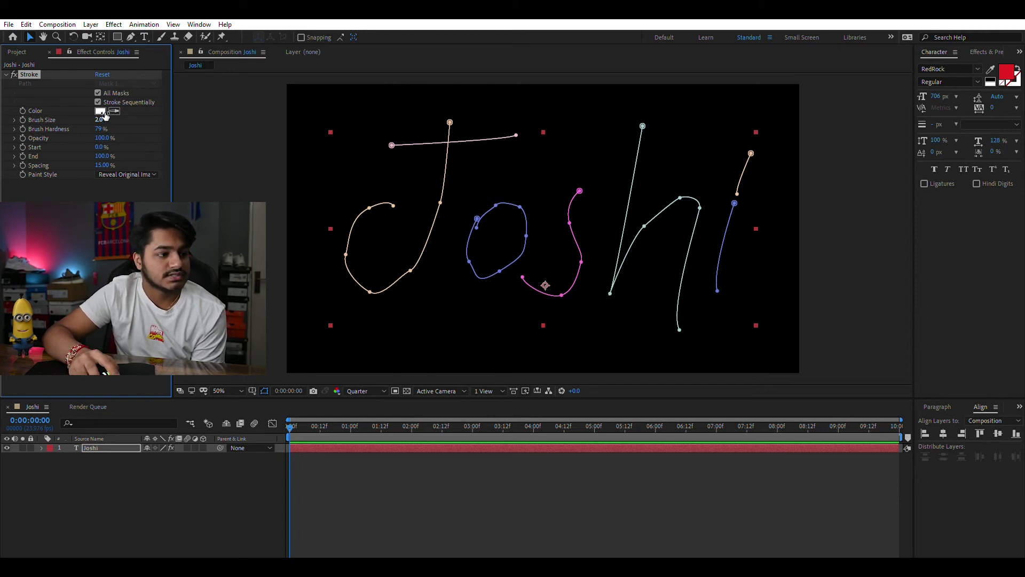
left_click_drag(104, 117, 218, 103)
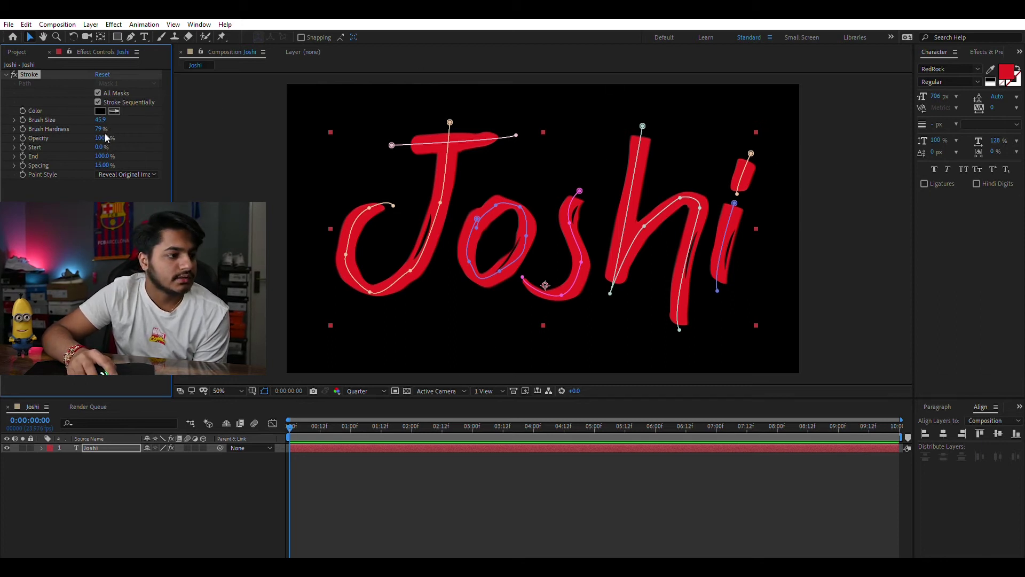
Scrub the Stroke End value down to 0% so no lettering shows.
left_click_drag(102, 155, 86, 153)
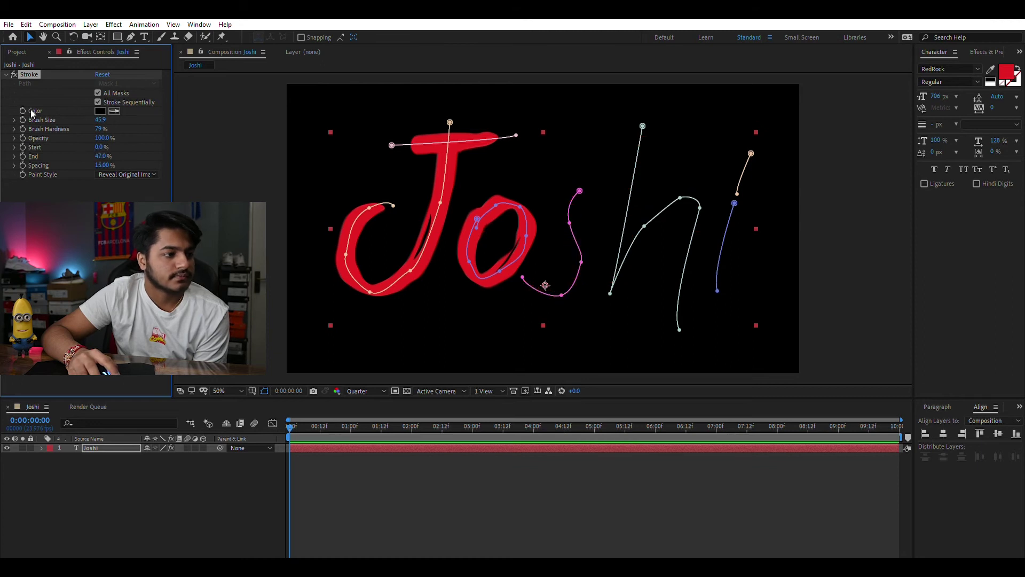
mouse_move(102, 155)
left_mouse_down()
mouse_move(80, 154)
mouse_move(132, 147)
mouse_move(69, 161)
left_mouse_up()
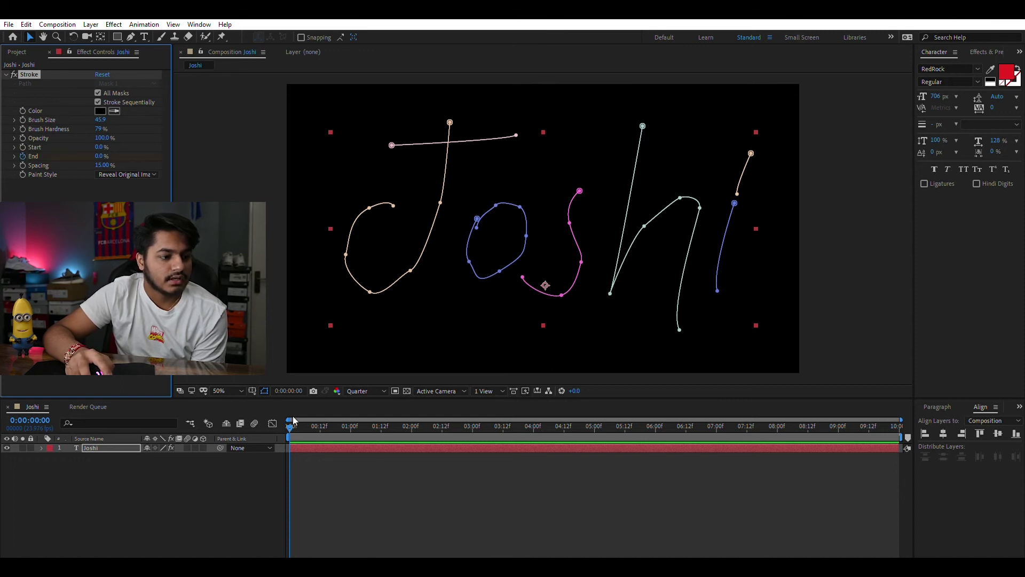
Keyframe Stroke End to 100% at 0:00:09:23, then preview the write-on from the start.
left_click_drag(291, 422, 912, 422)
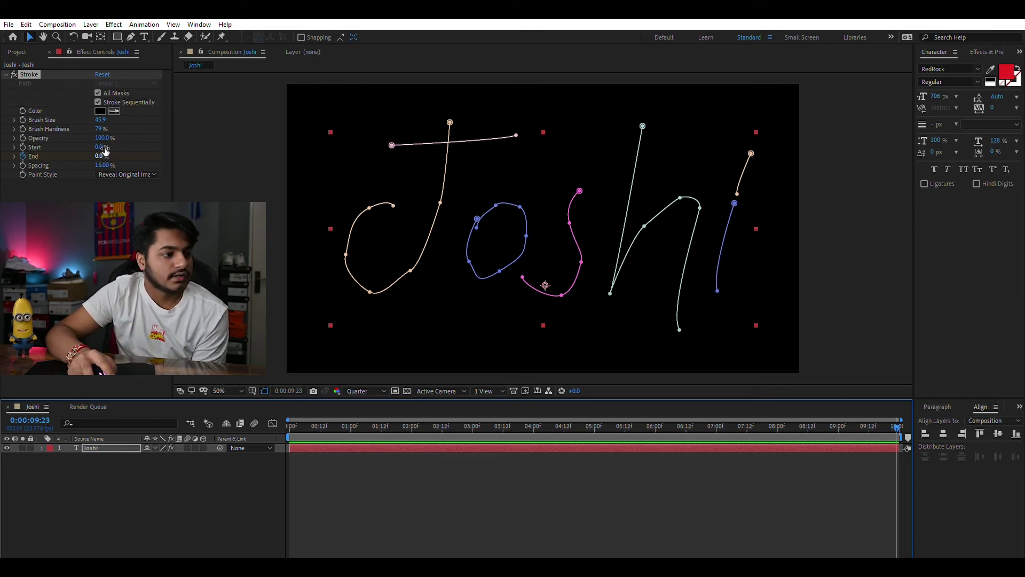
left_click_drag(102, 156, 224, 154)
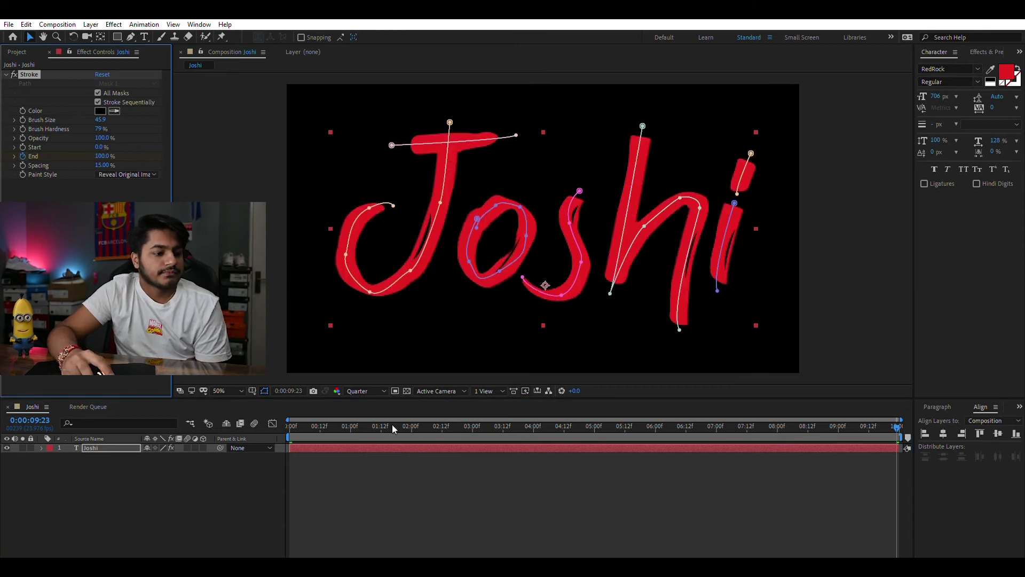
left_click_drag(392, 425, 203, 438)
key("space")
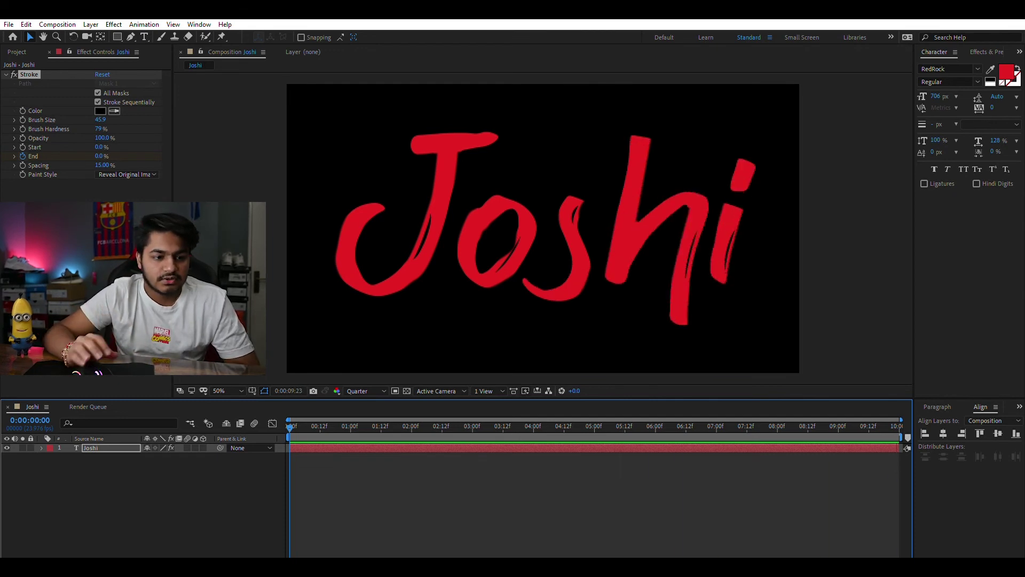
key("space")
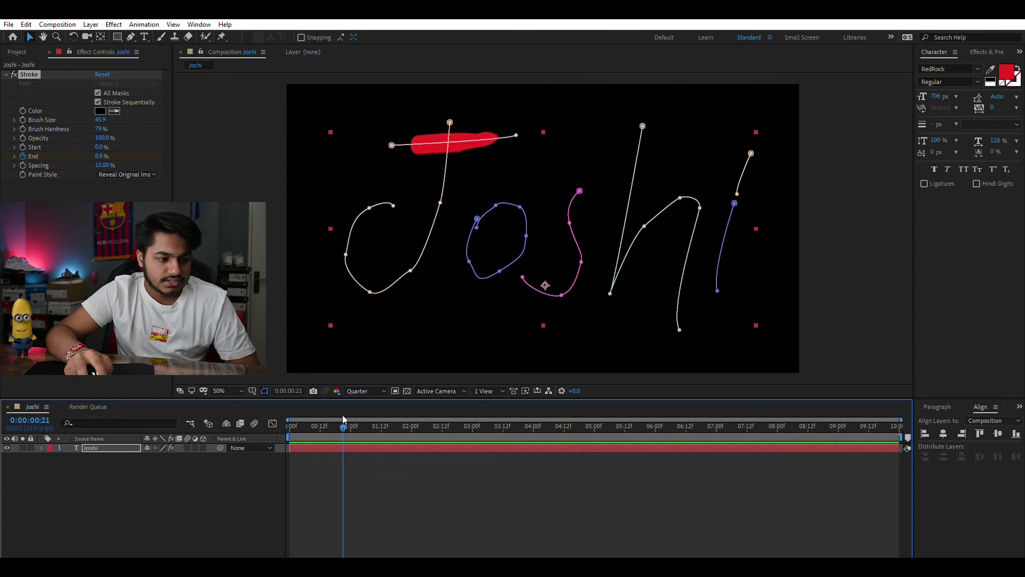
Set Stroke End to 100% at 0:00:04:00 and preview the faster write-on.
mouse_move(342, 416)
left_mouse_down()
mouse_move(557, 409)
mouse_move(541, 420)
left_mouse_up()
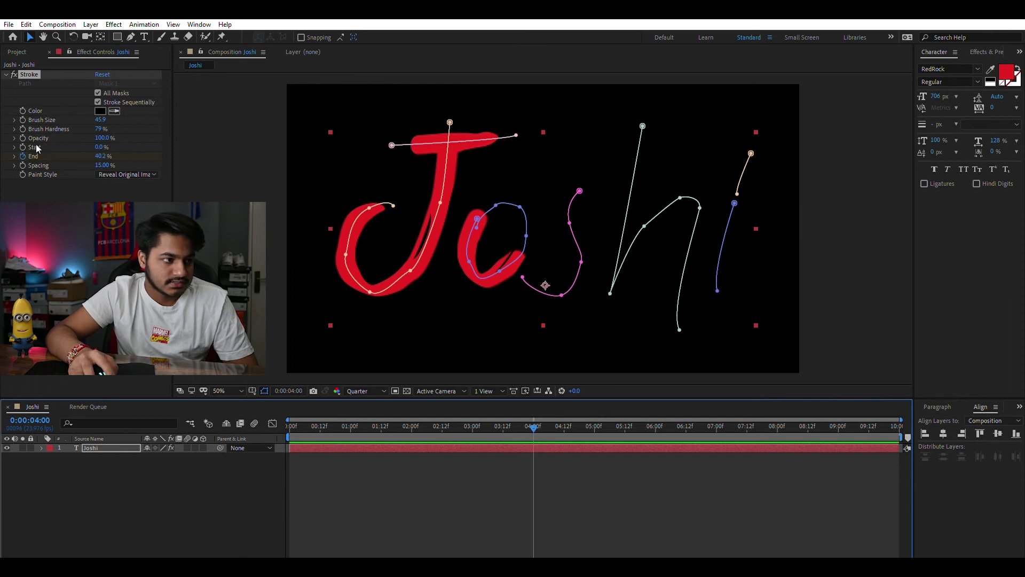
left_click_drag(106, 149, 2, 405)
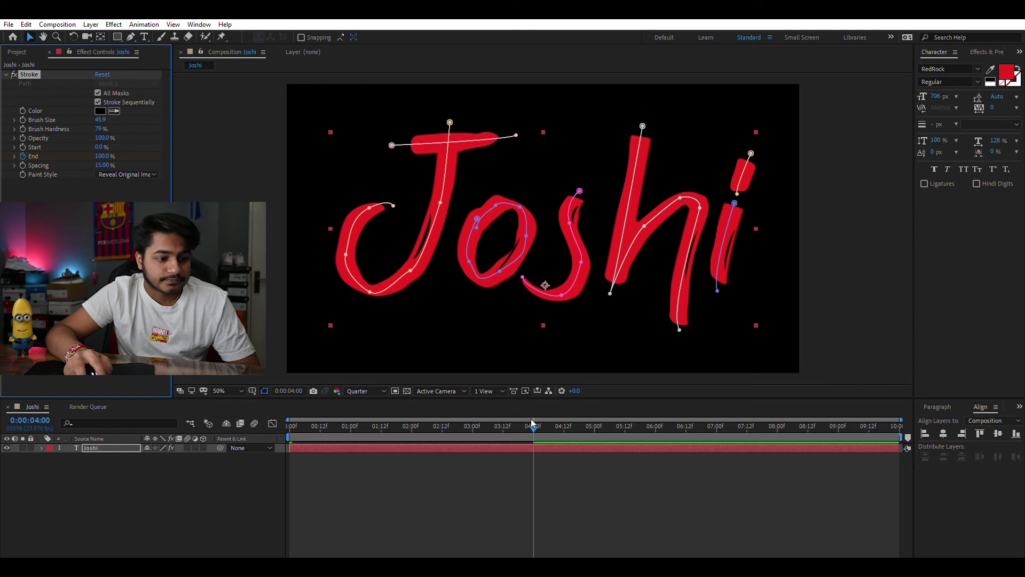
left_click_drag(531, 418, 208, 419)
key("space")
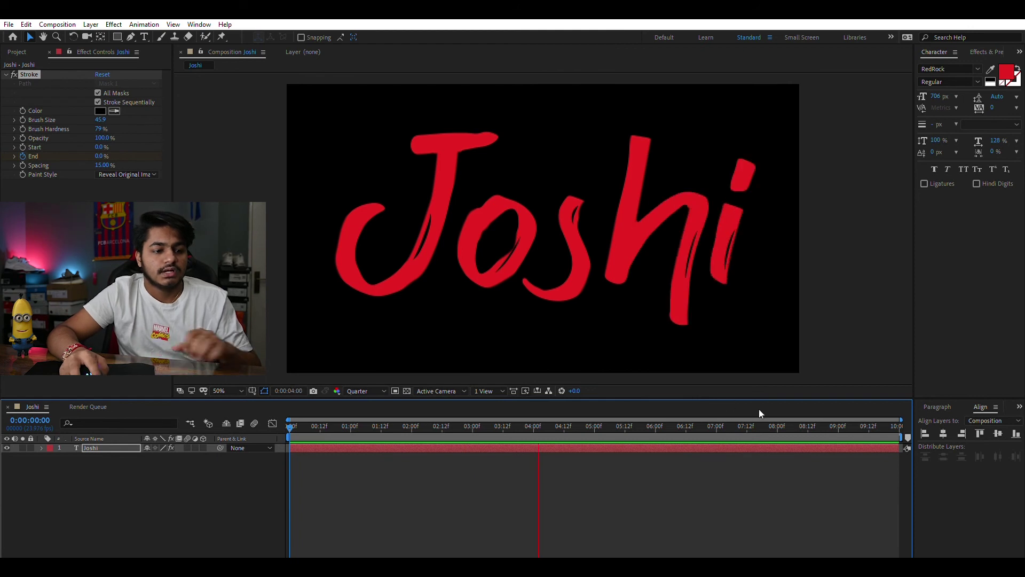
key("space")
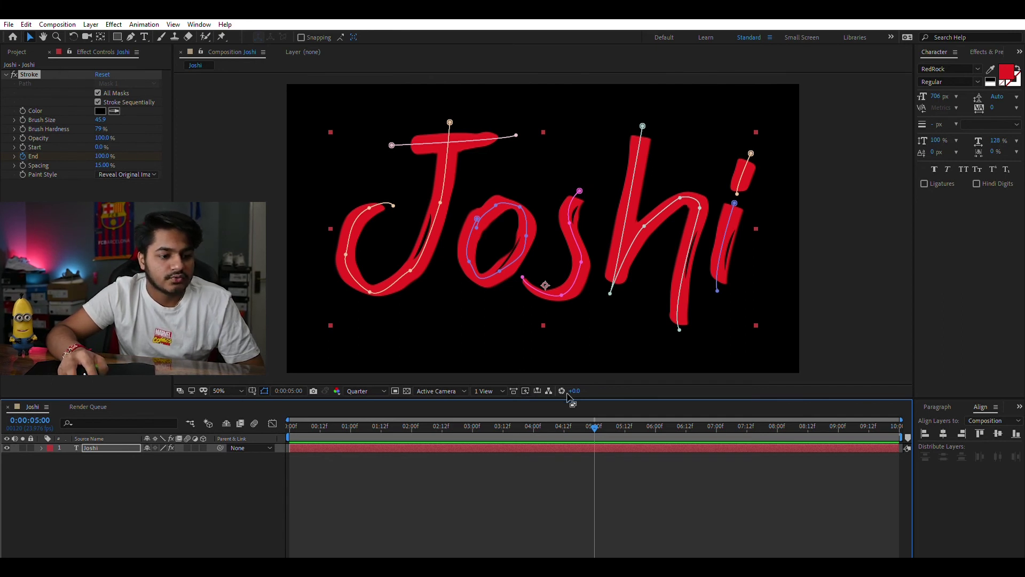
Raise Brush Hardness to 100% and review the write-on around 3–4 seconds.
left_click_drag(597, 418, 538, 422)
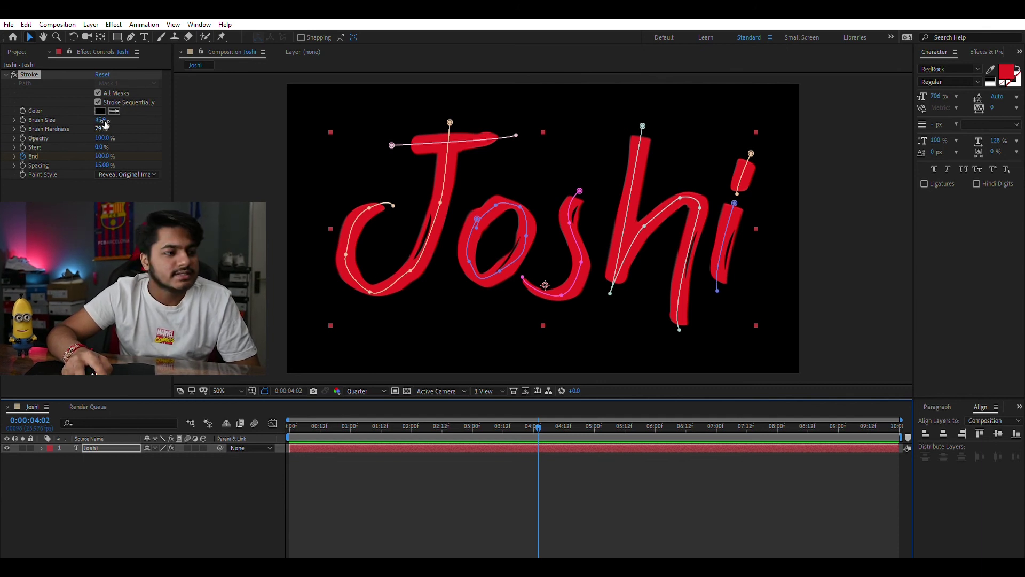
left_click_drag(101, 129, 216, 133)
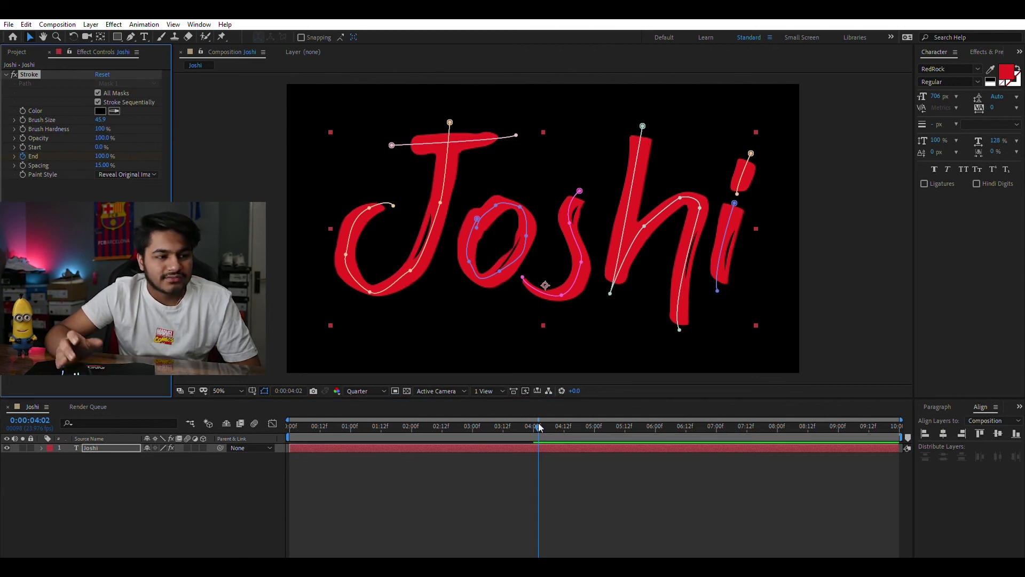
left_click_drag(540, 425, 210, 469)
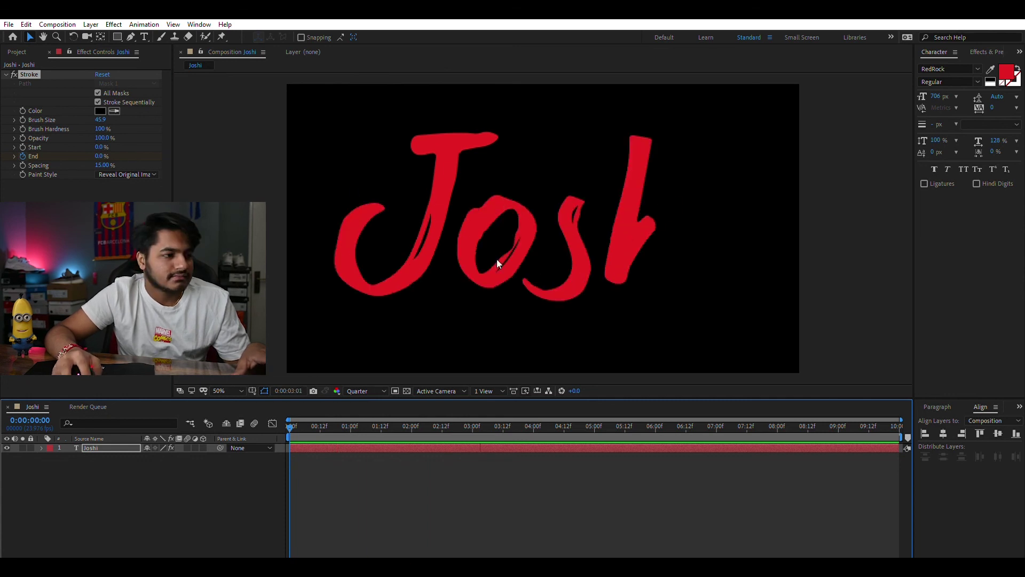
key("space")
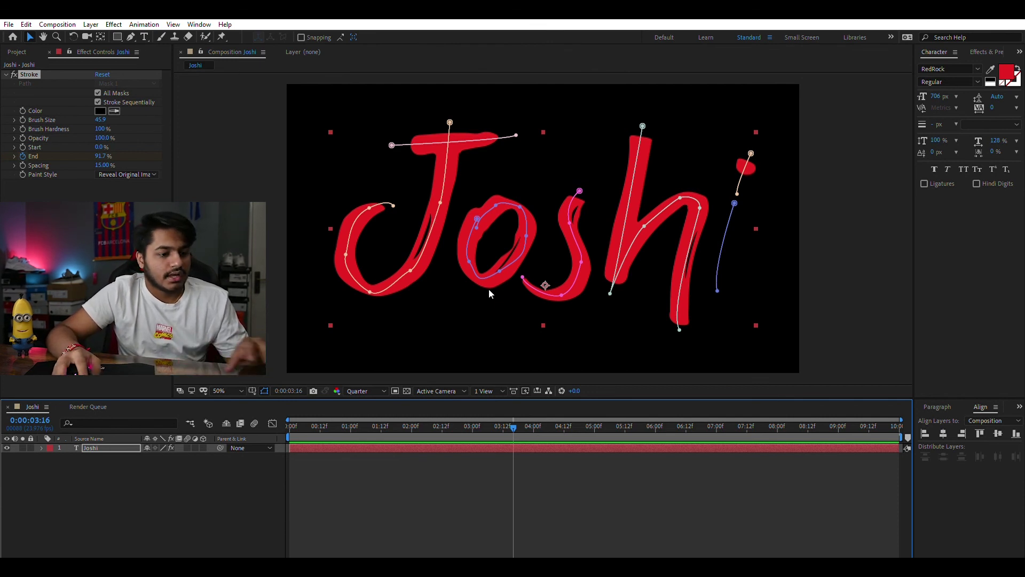
Rewind the playhead to 0:00:00:00 and play the Joshi write-on preview.
left_click_drag(512, 421, 200, 428)
key("space")
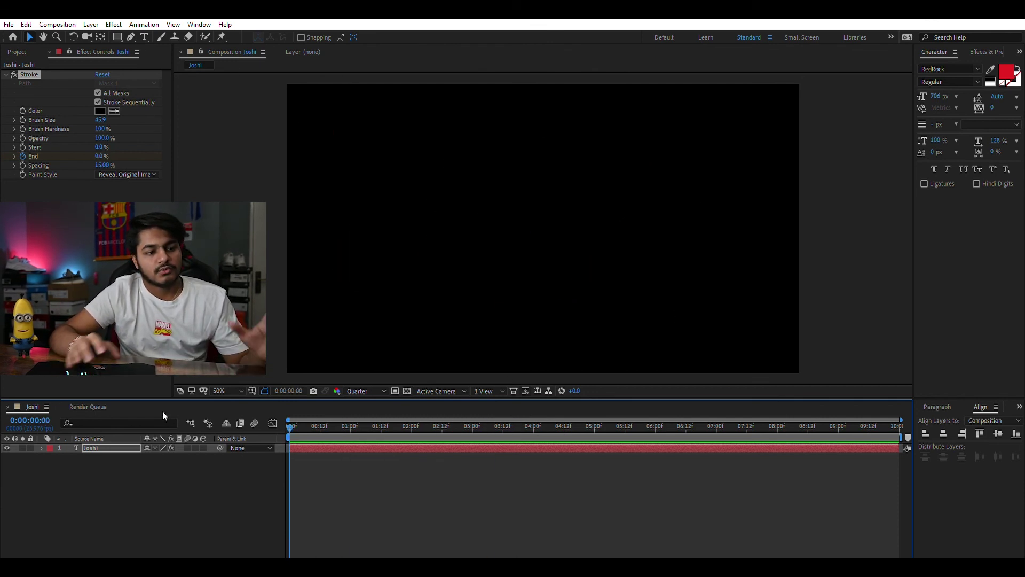